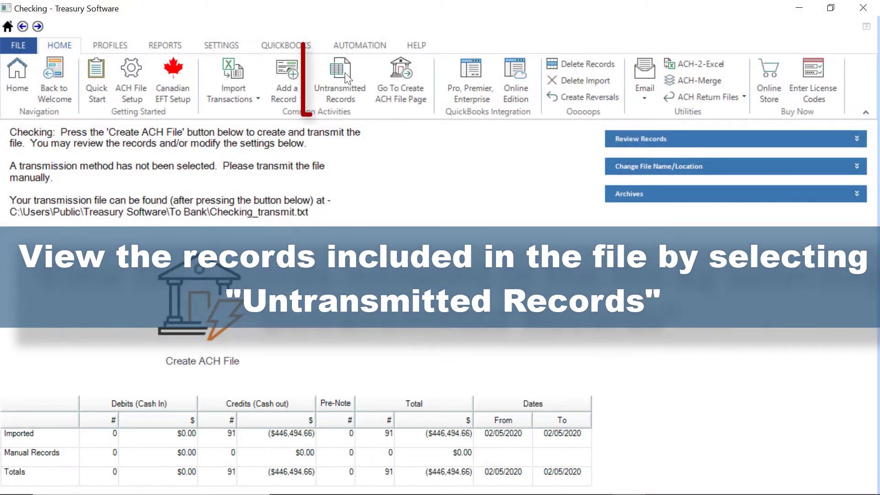
Step: Filter the untransmitted records to Around the Horn by Name and export the three rows to Excel
left_click(345, 72)
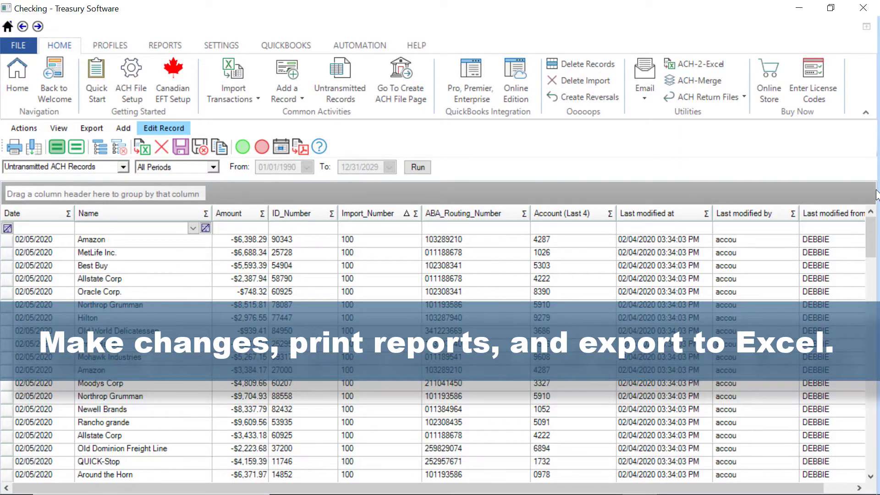
left_click(8, 475)
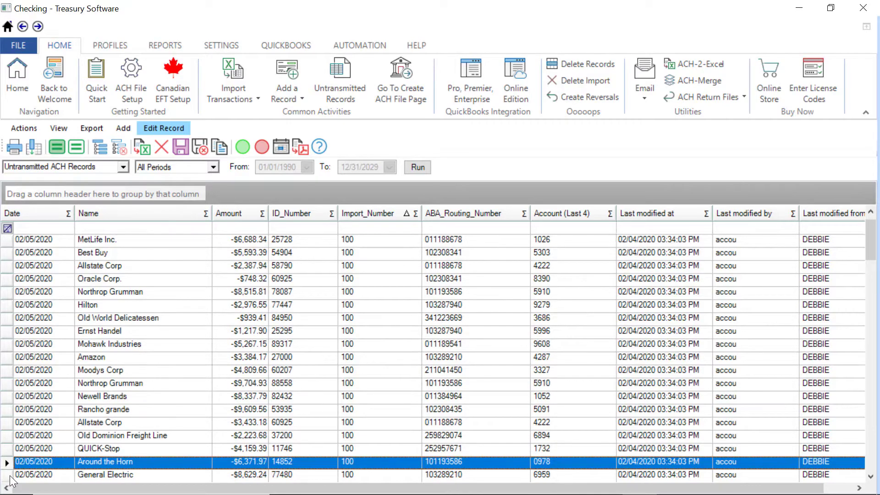
left_click(193, 226)
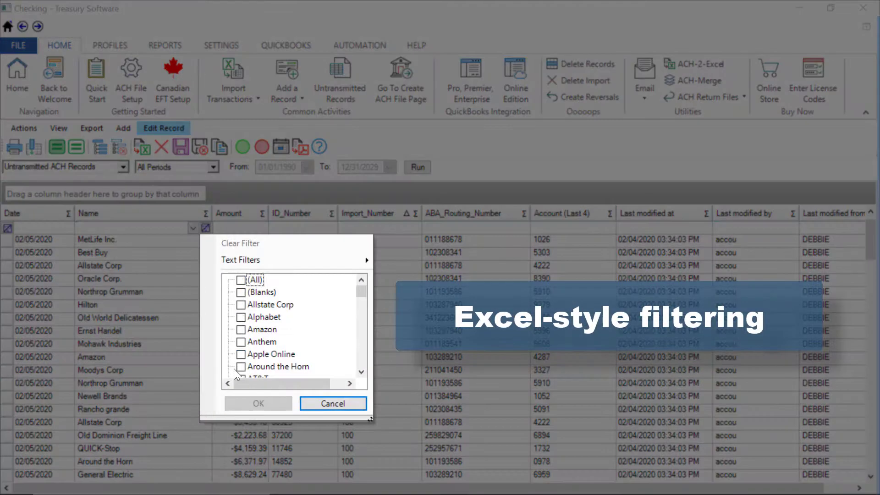
left_click(242, 365)
left_click(258, 403)
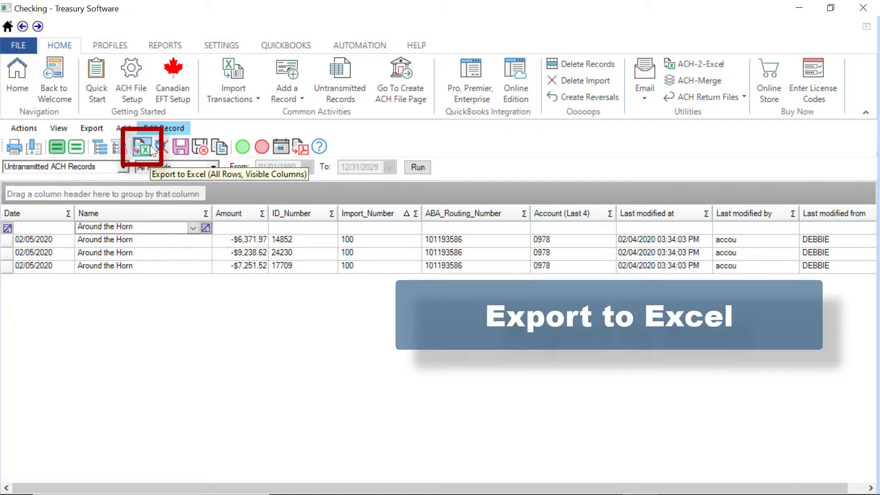
left_click(150, 145)
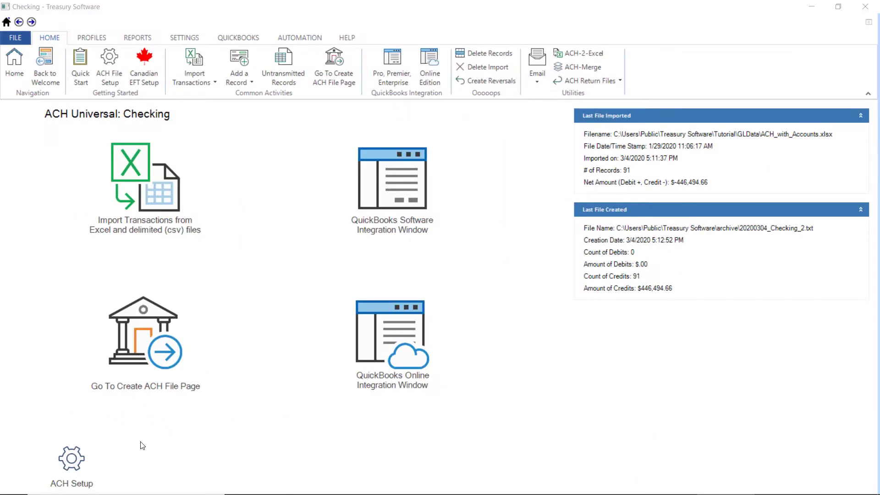
Step: Step through the ACH setup wizard to bank details, then return to the Create ACH File page
left_click(76, 464)
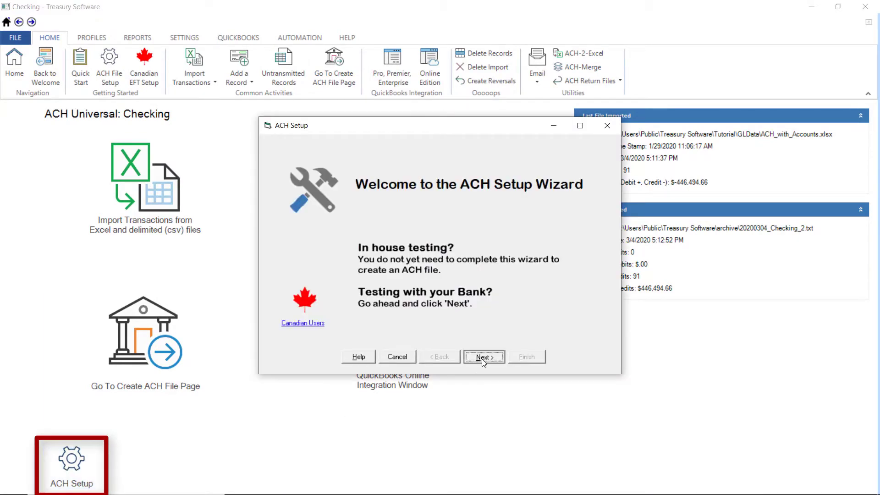
left_click(483, 357)
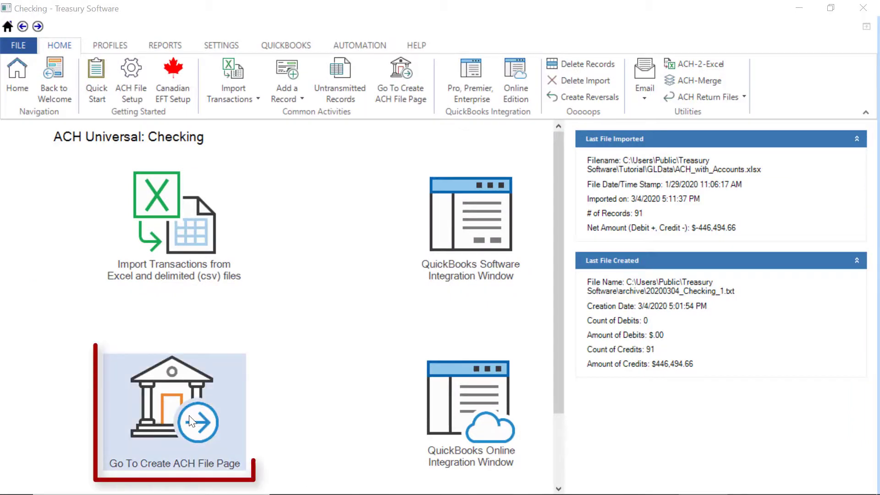
left_click(201, 415)
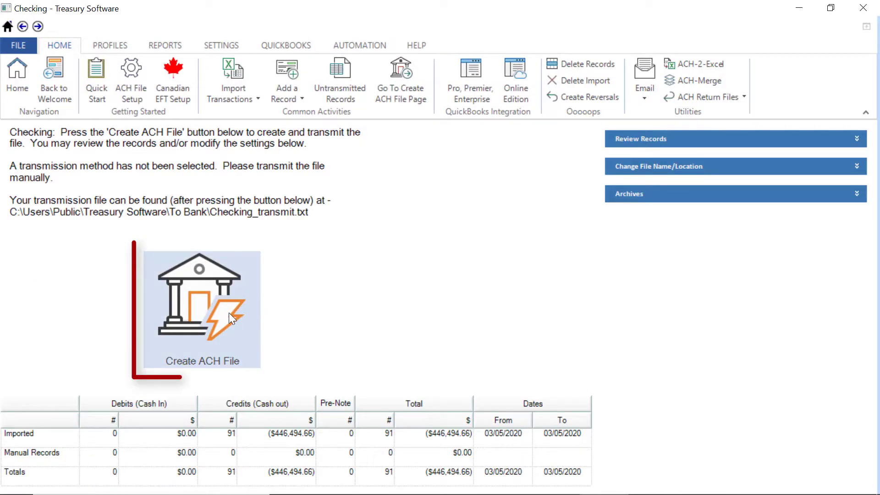
Step: Create the ACH file from the 91 credits and view Checking_transmit.txt in Notepad
left_click(229, 314)
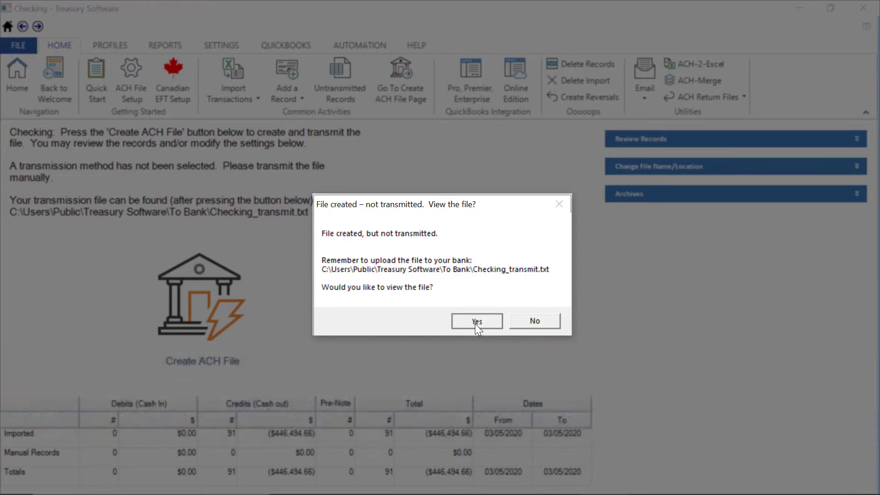
left_click(477, 322)
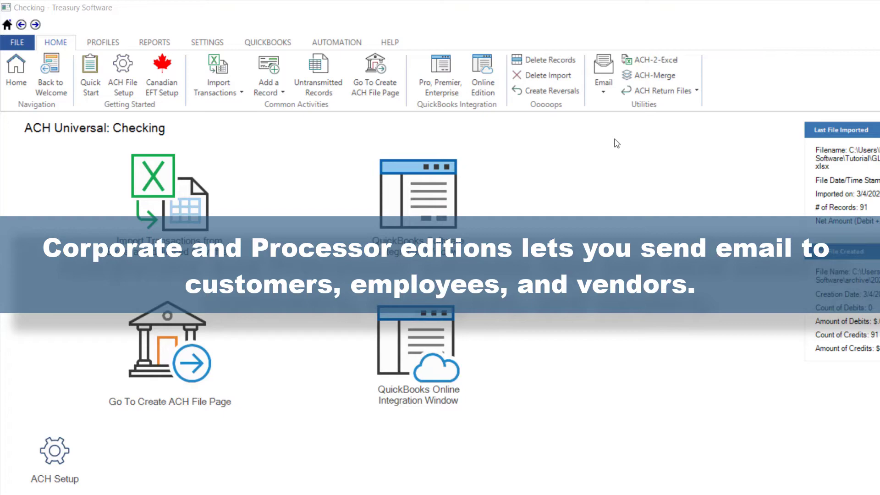
Step: Activate the email feature in Email Setup and page through transmission method, settings and body template
left_click(604, 90)
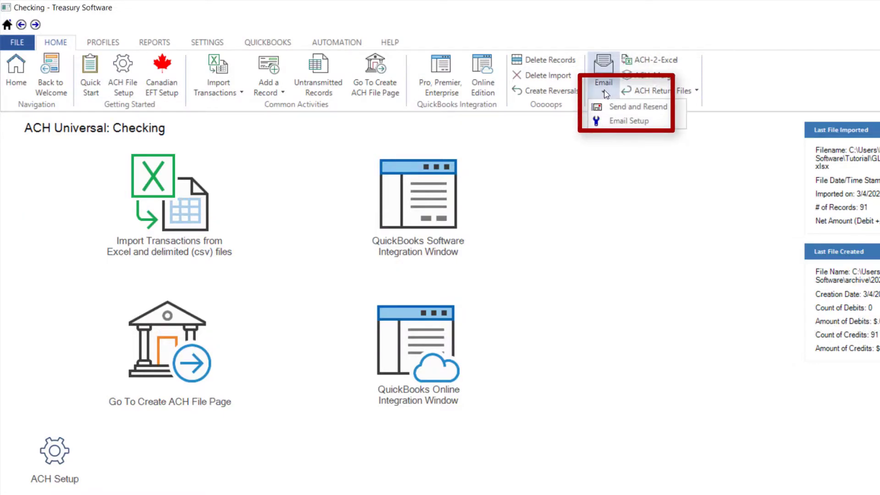
left_click(627, 123)
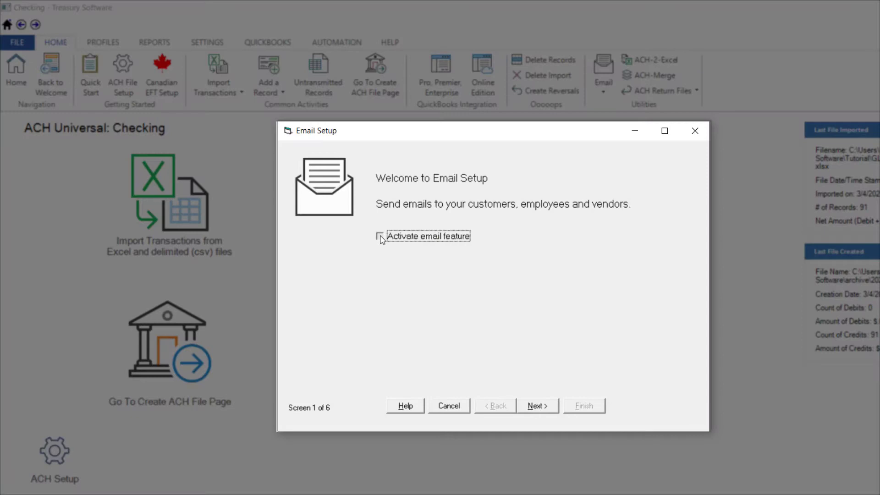
left_click(380, 237)
left_click(538, 405)
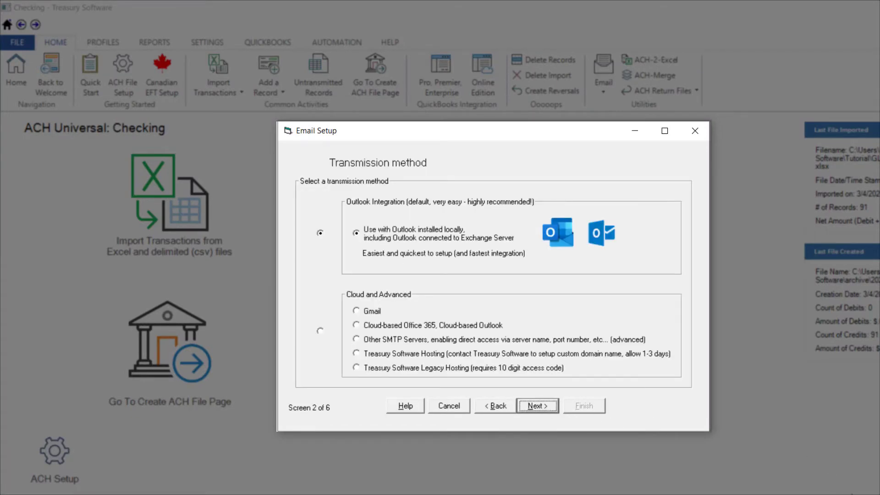
left_click(539, 409)
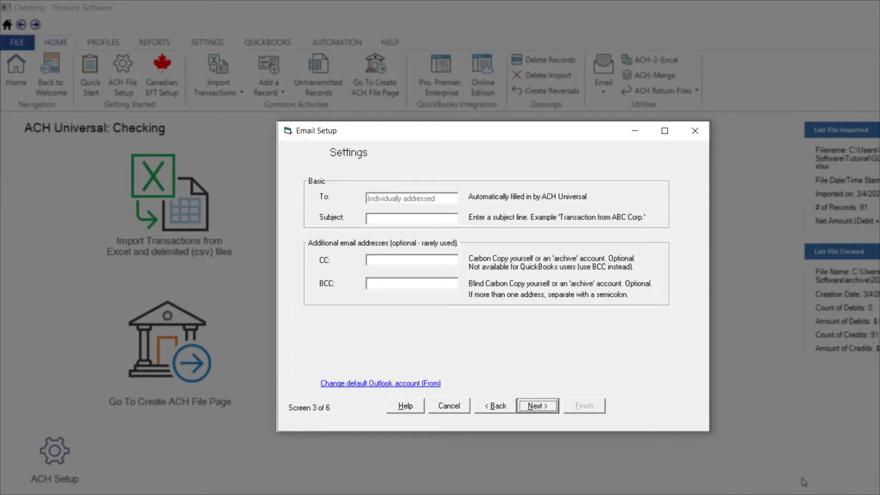
left_click(538, 406)
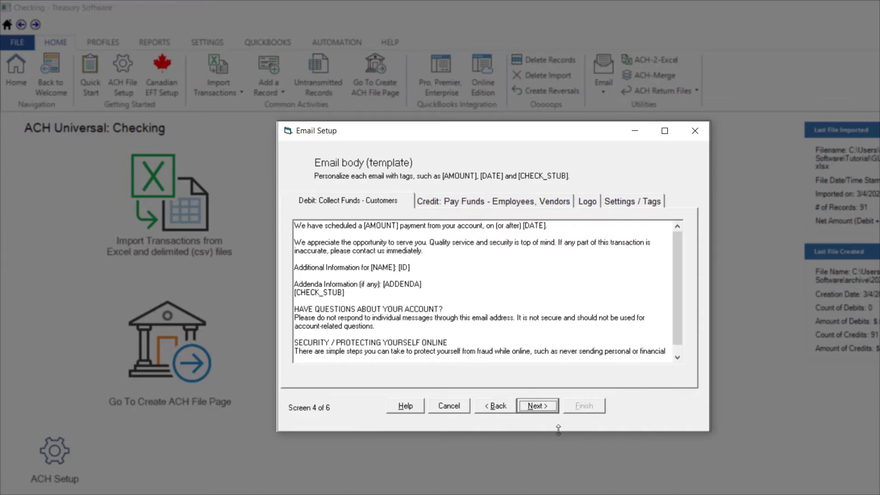
left_click(537, 406)
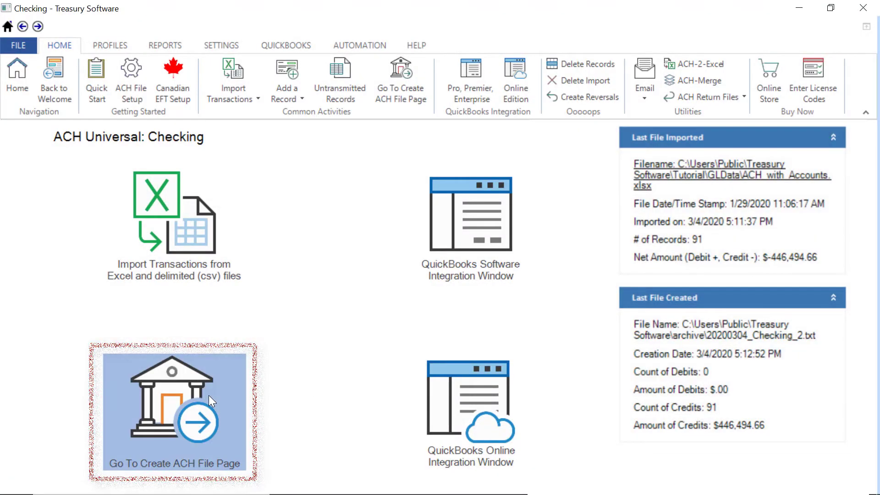
Step: Show the Change File Name/Location options, then bring up the Create Backup dialog from FILE > Backup
left_click(208, 395)
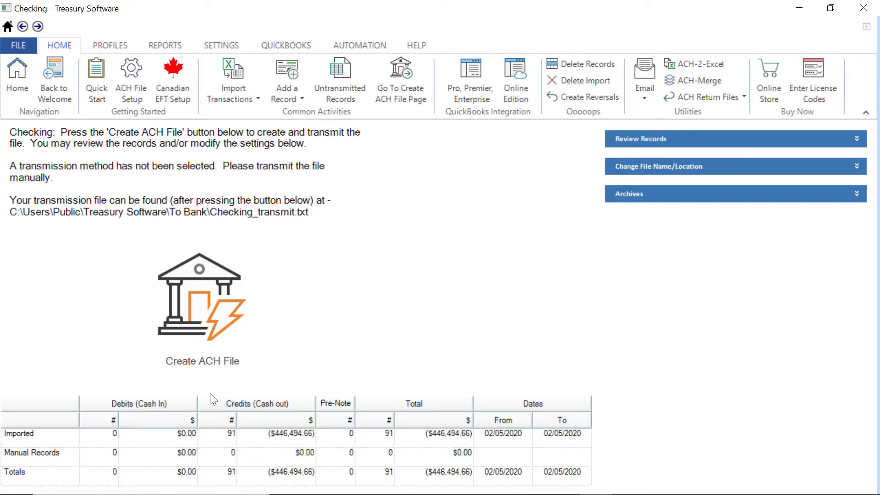
left_click(729, 167)
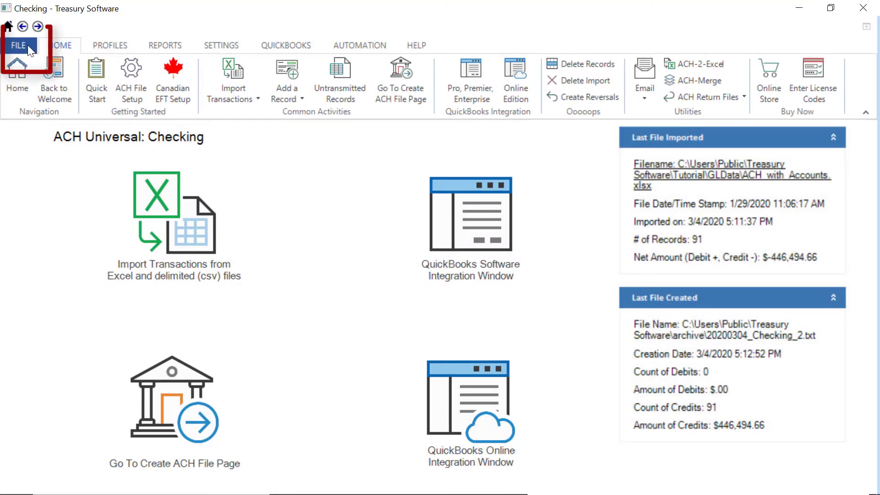
left_click(28, 46)
left_click(51, 184)
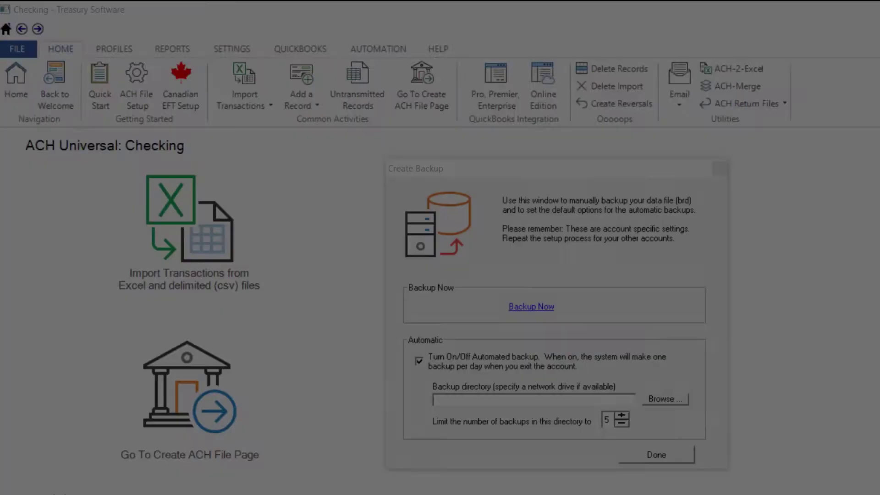